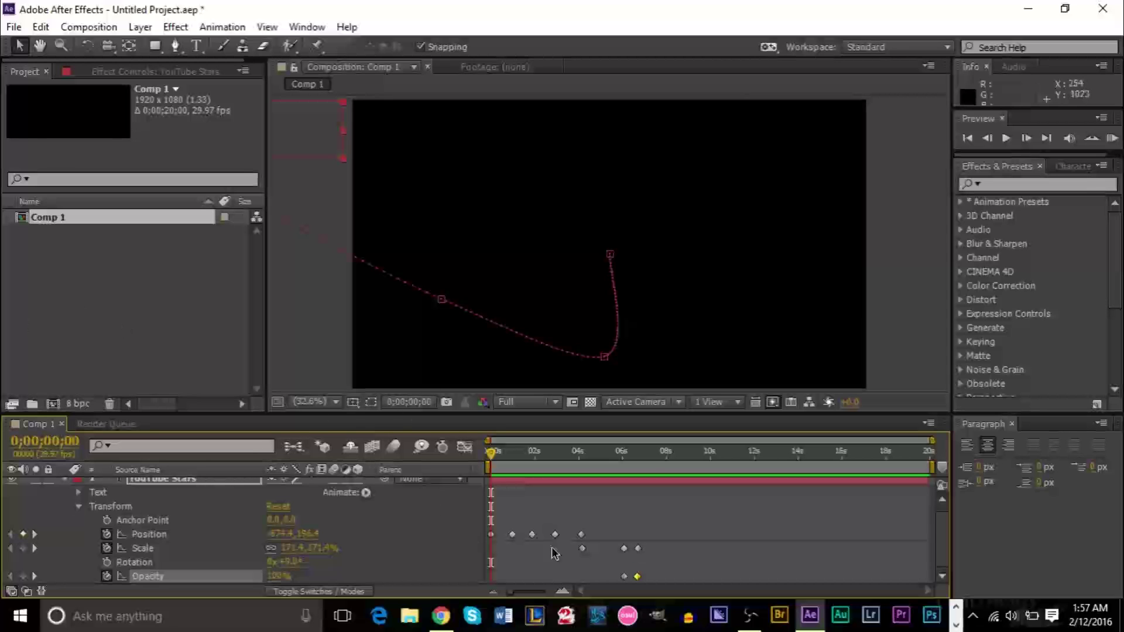
# Play back the Comp 1 animation from the start and stop the preview
pyautogui.press('space')
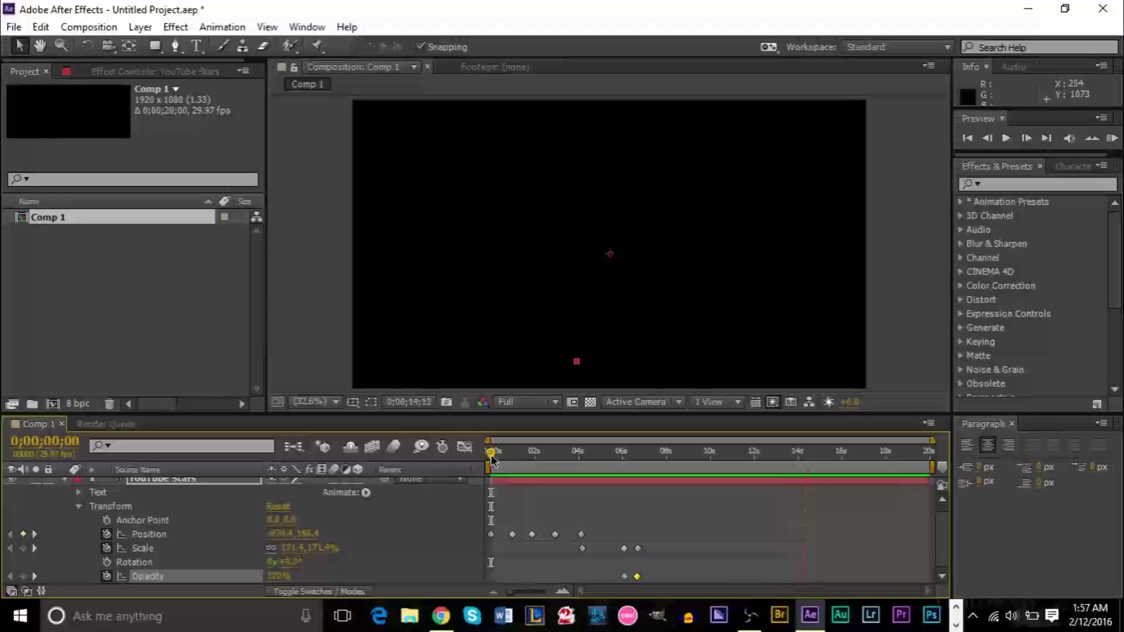
pyautogui.press('space')
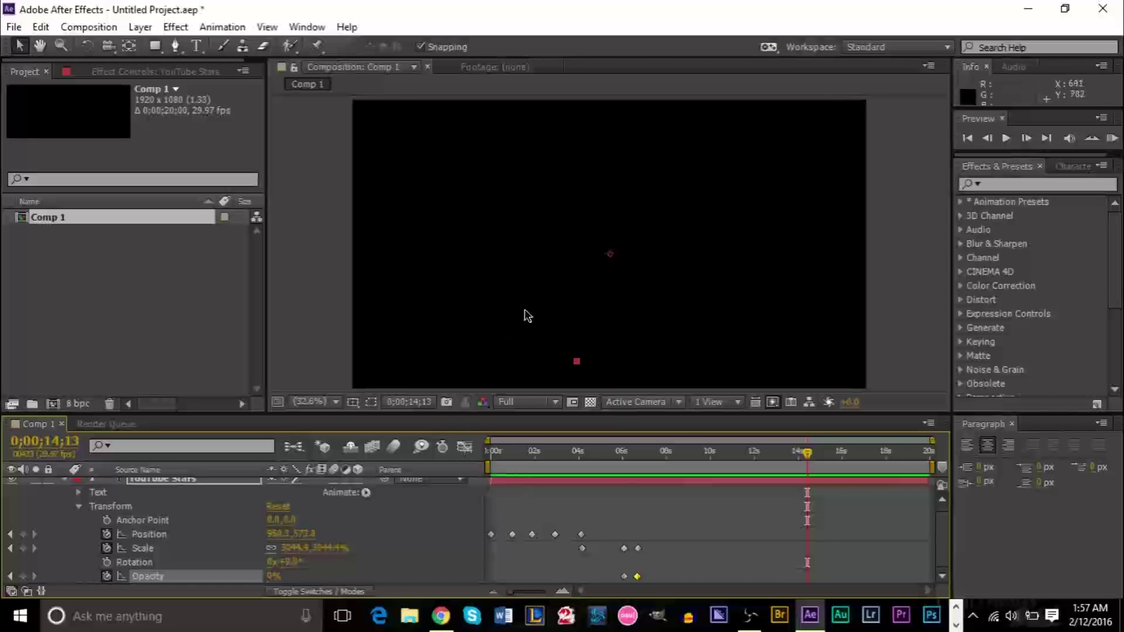
# Add Comp 1 to the render queue and enlarge the queue's display area
pyautogui.click(98, 28)
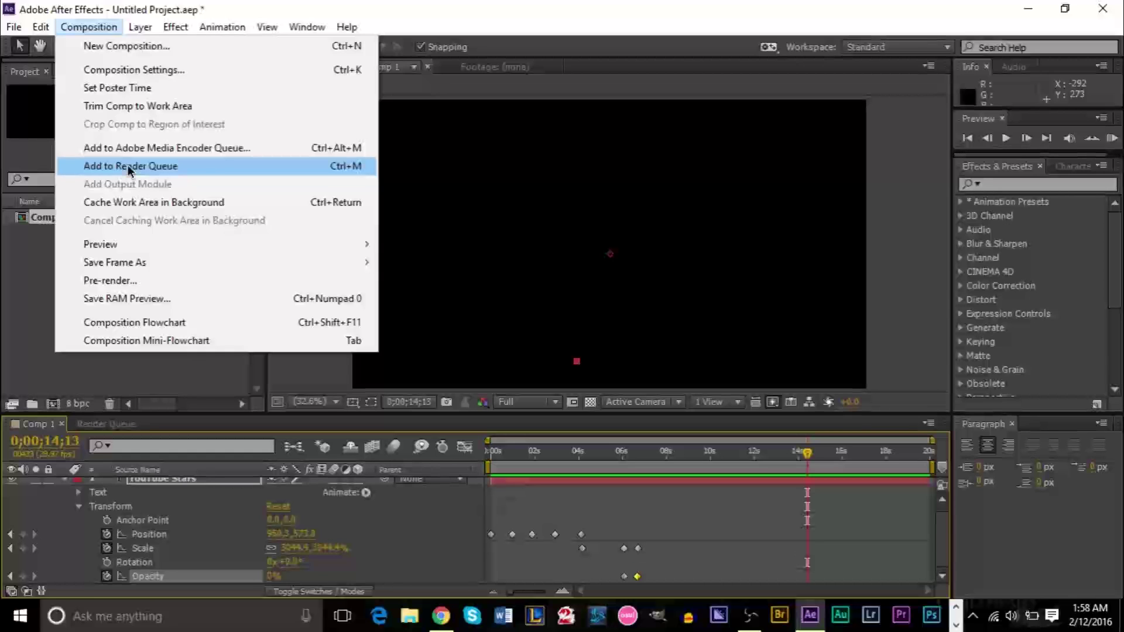
pyautogui.click(129, 166)
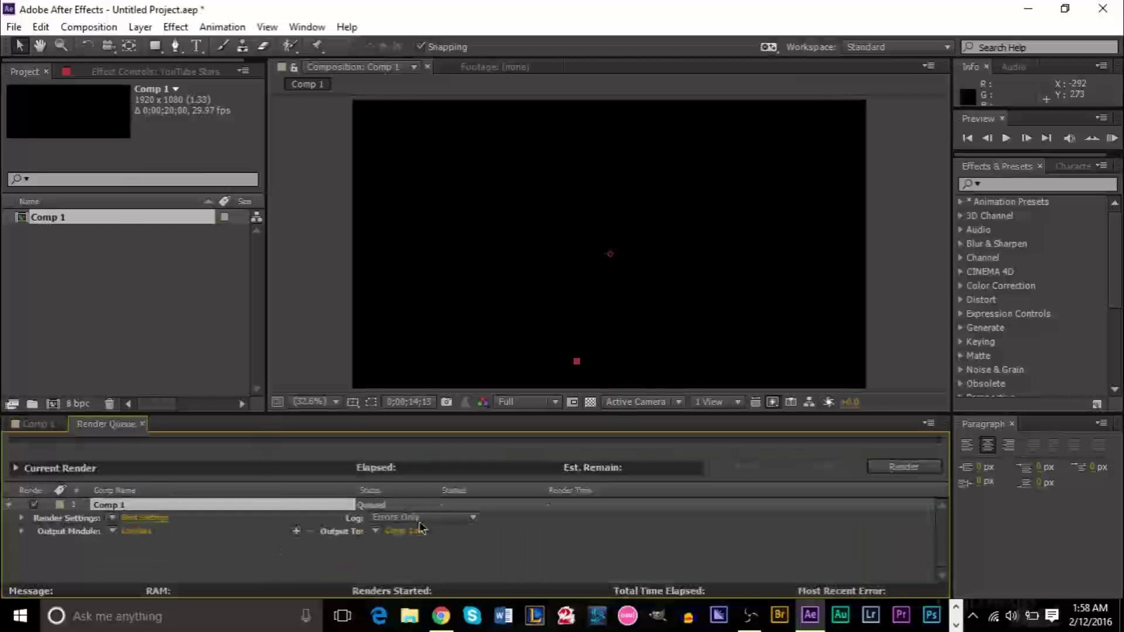
pyautogui.moveTo(234, 414); pyautogui.dragTo(234, 248)
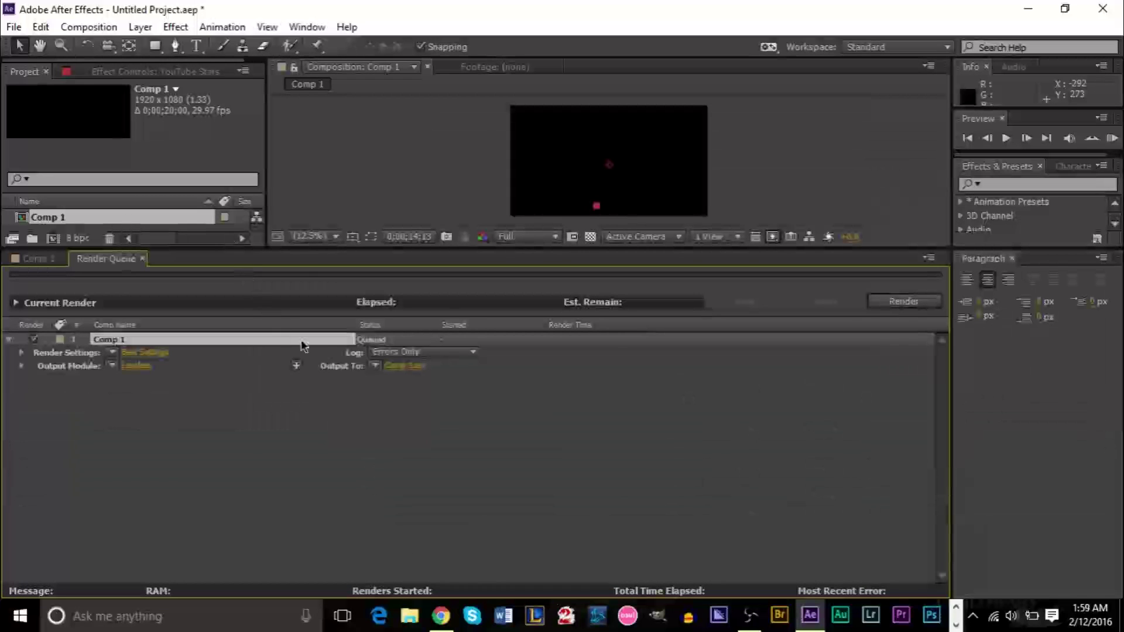
# Check the output folder, file name and file type for Comp 1's render without saving changes
pyautogui.click(409, 366)
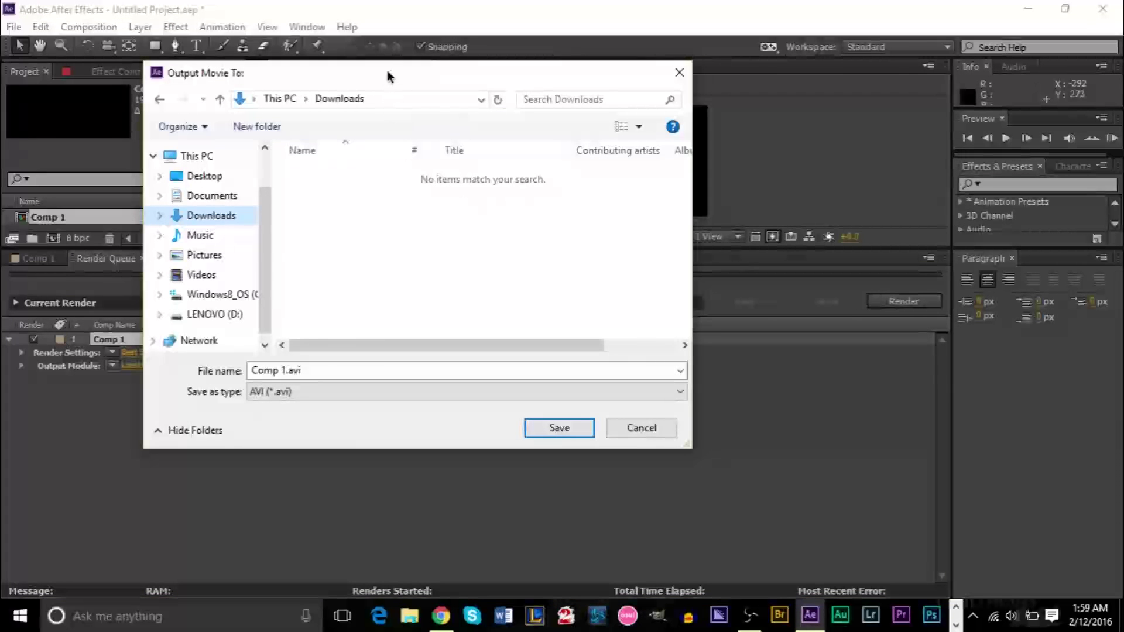
pyautogui.moveTo(388, 71); pyautogui.dragTo(482, 75)
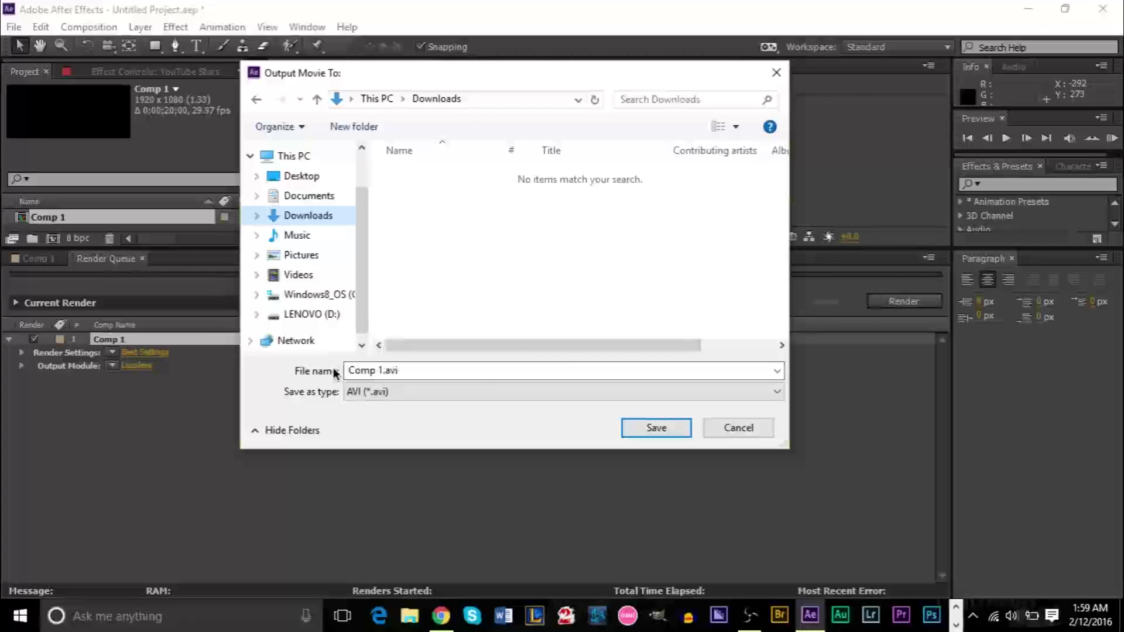
pyautogui.click(715, 427)
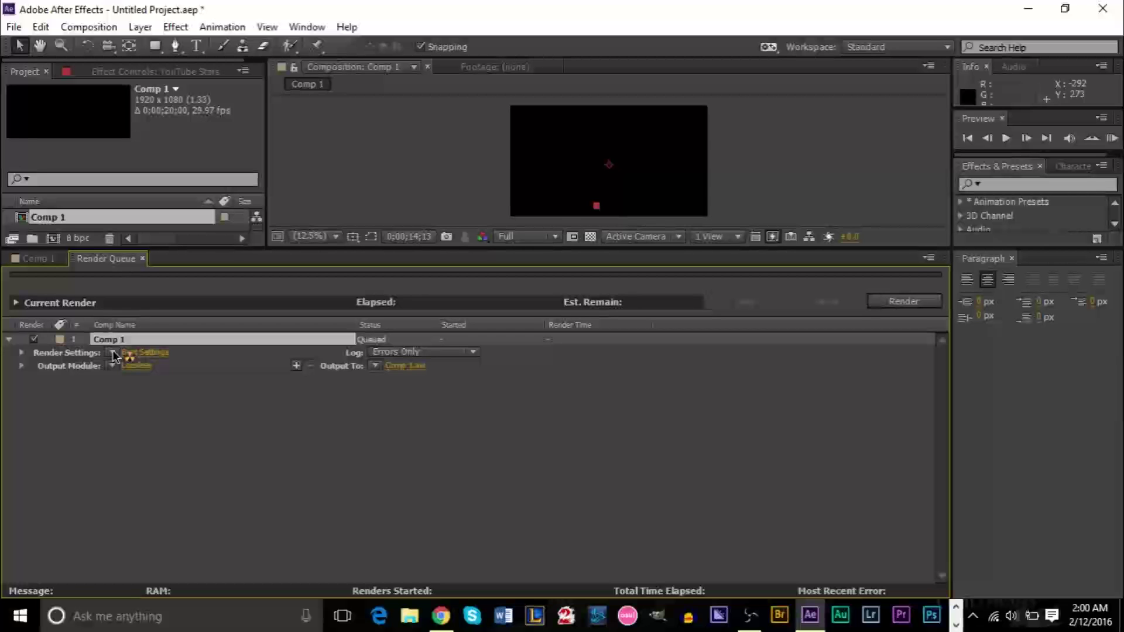
# Review Comp 1's render settings and the available render settings presets
pyautogui.click(143, 354)
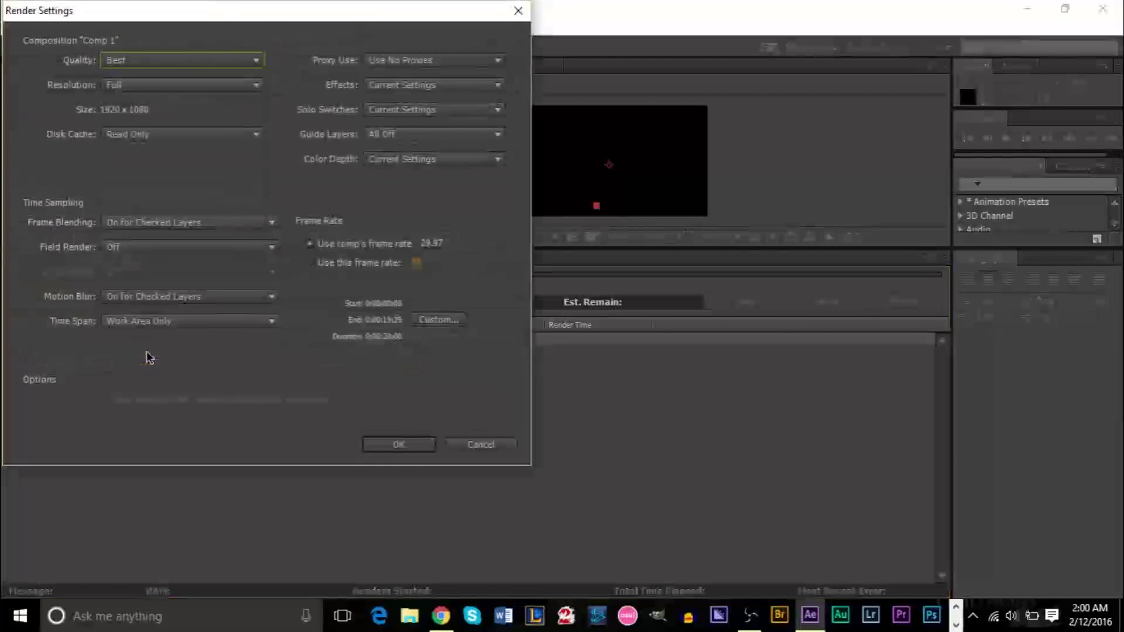
pyautogui.moveTo(326, 16); pyautogui.dragTo(597, 45)
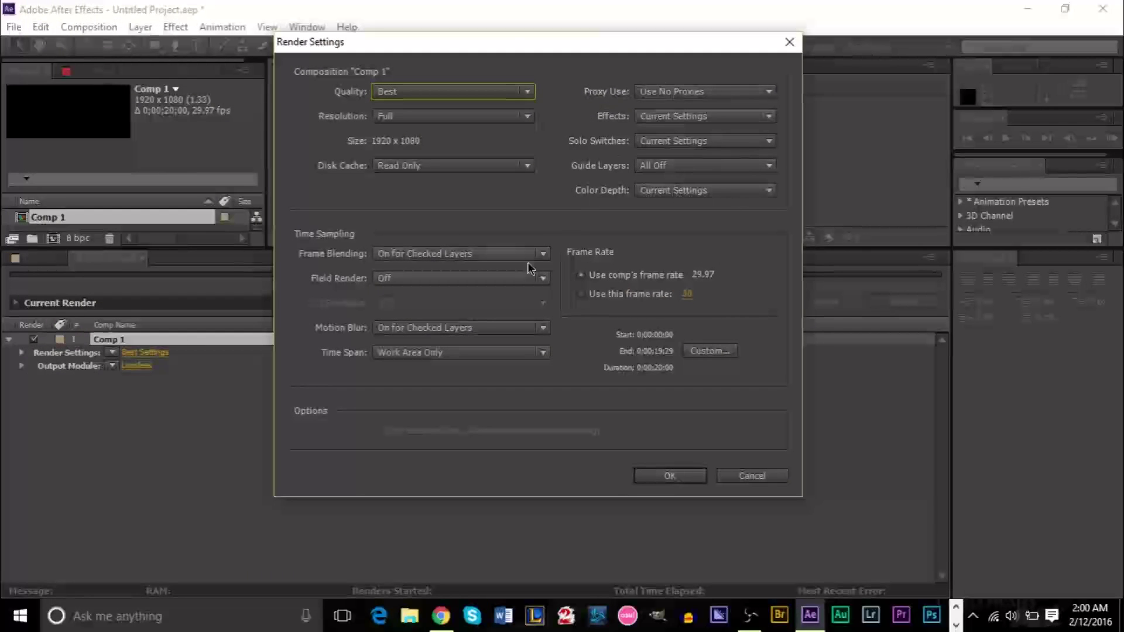
pyautogui.click(789, 41)
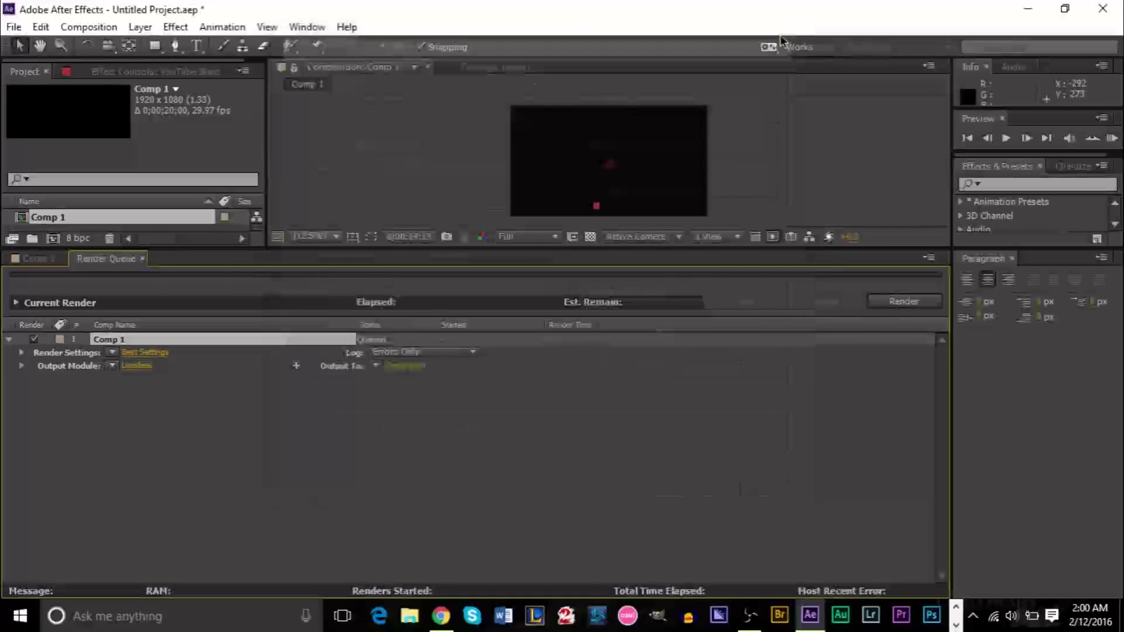
pyautogui.click(113, 352)
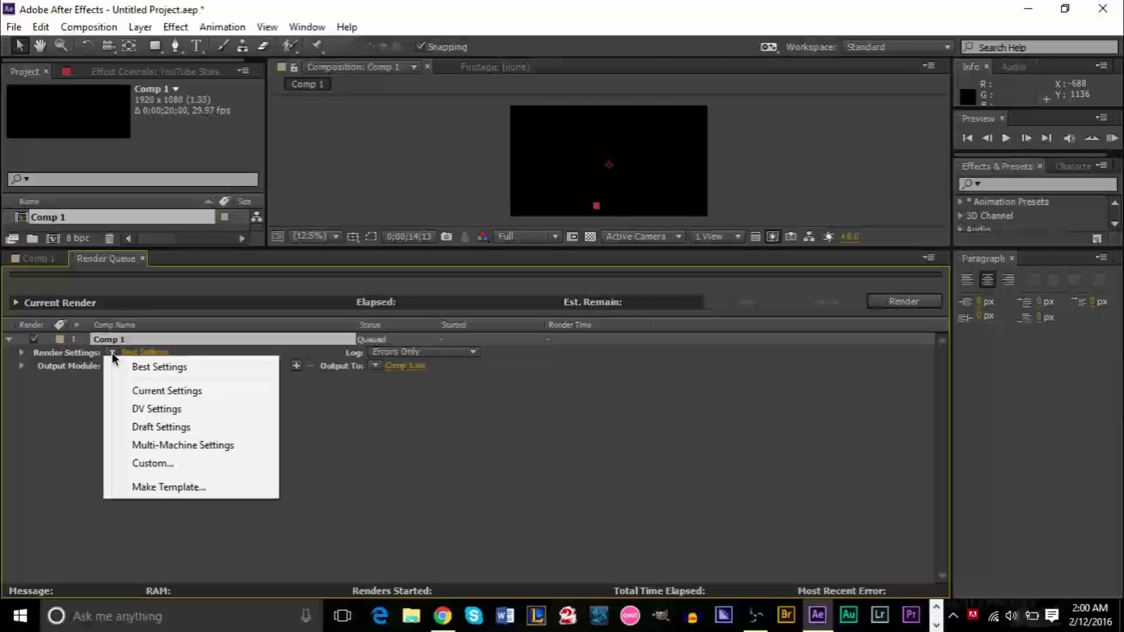
pyautogui.click(438, 462)
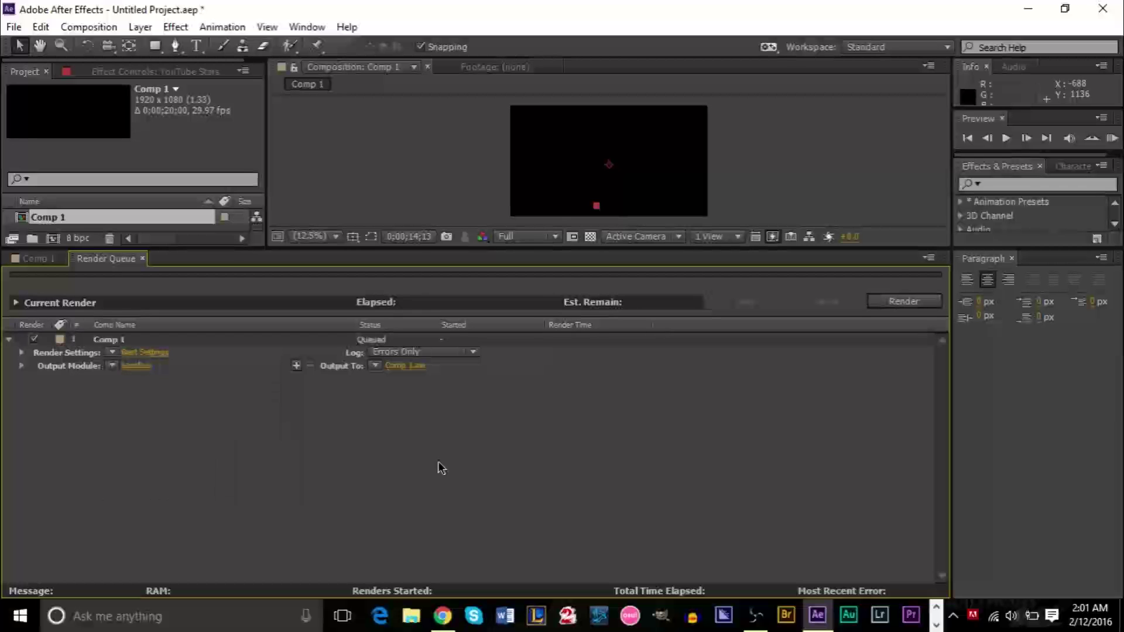
# Review the resolution and custom time span options, and apply render settings with the time span set to Length of Comp
pyautogui.click(161, 354)
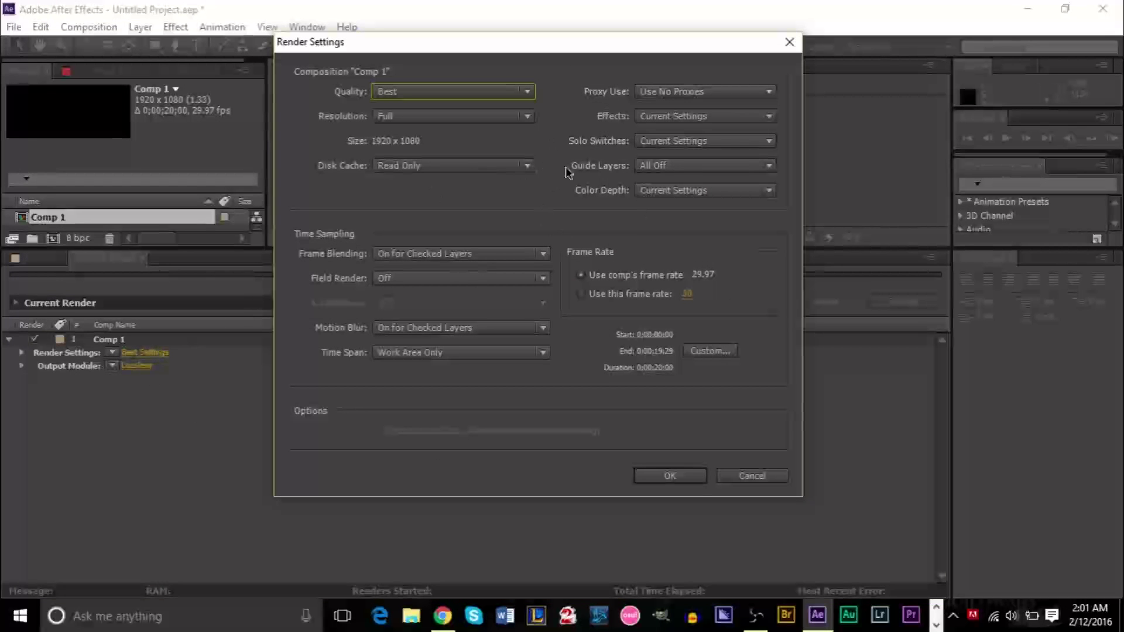
pyautogui.click(417, 122)
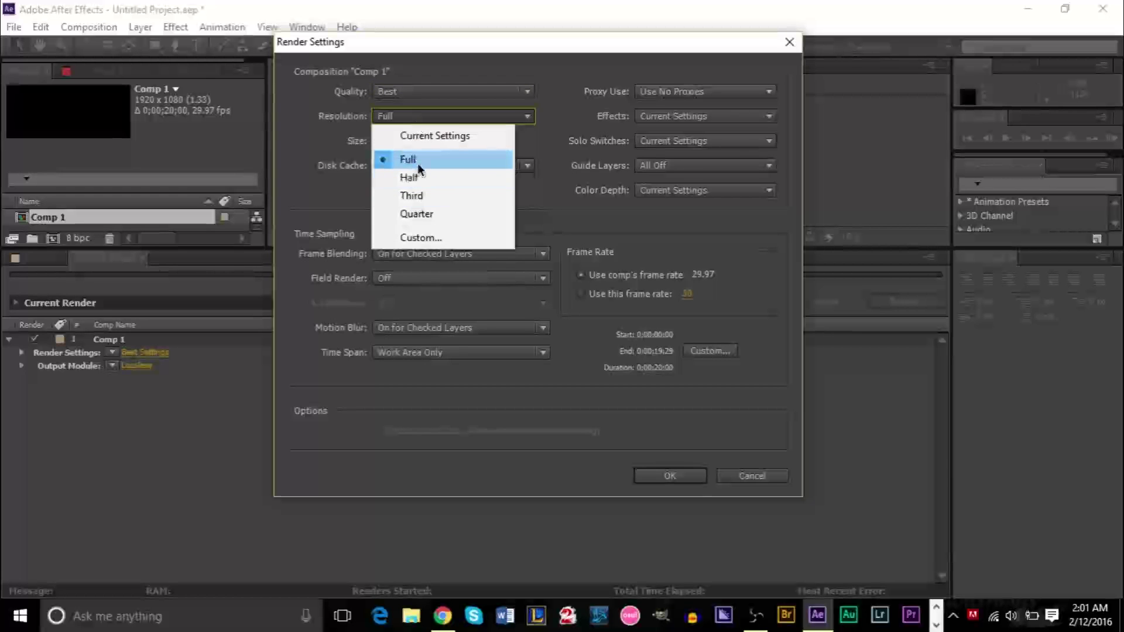
pyautogui.click(338, 146)
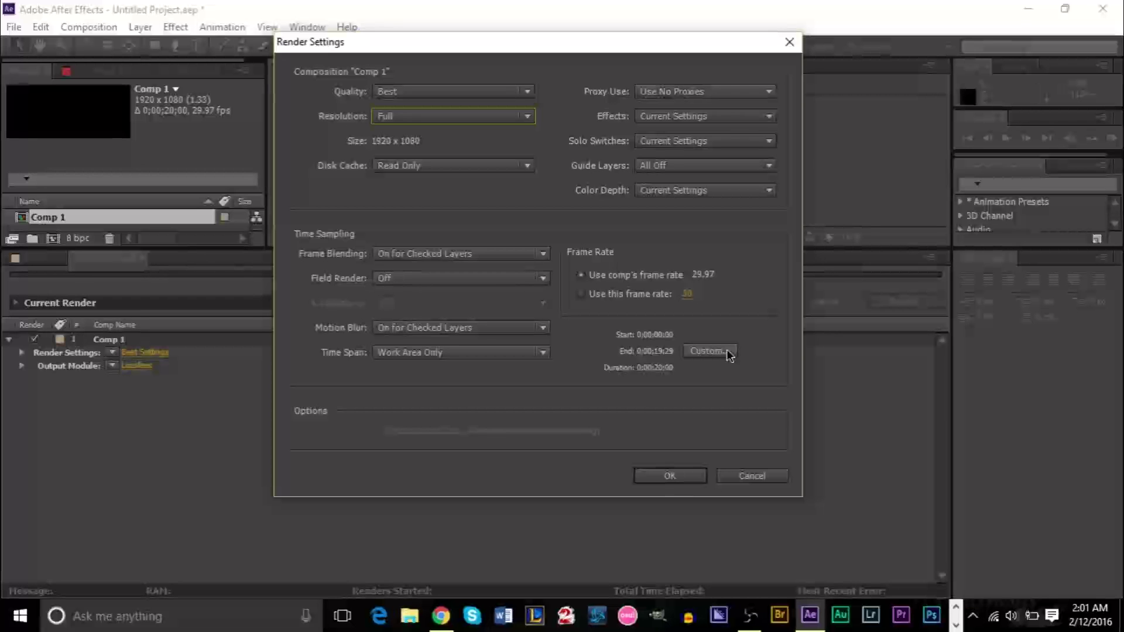
pyautogui.click(727, 354)
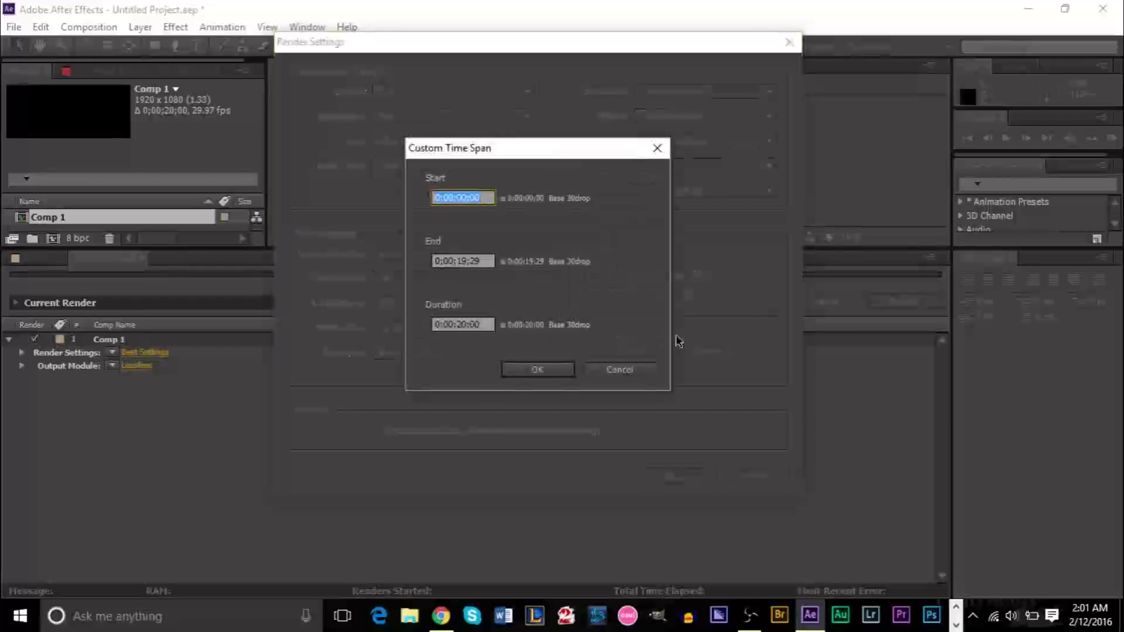
pyautogui.click(621, 368)
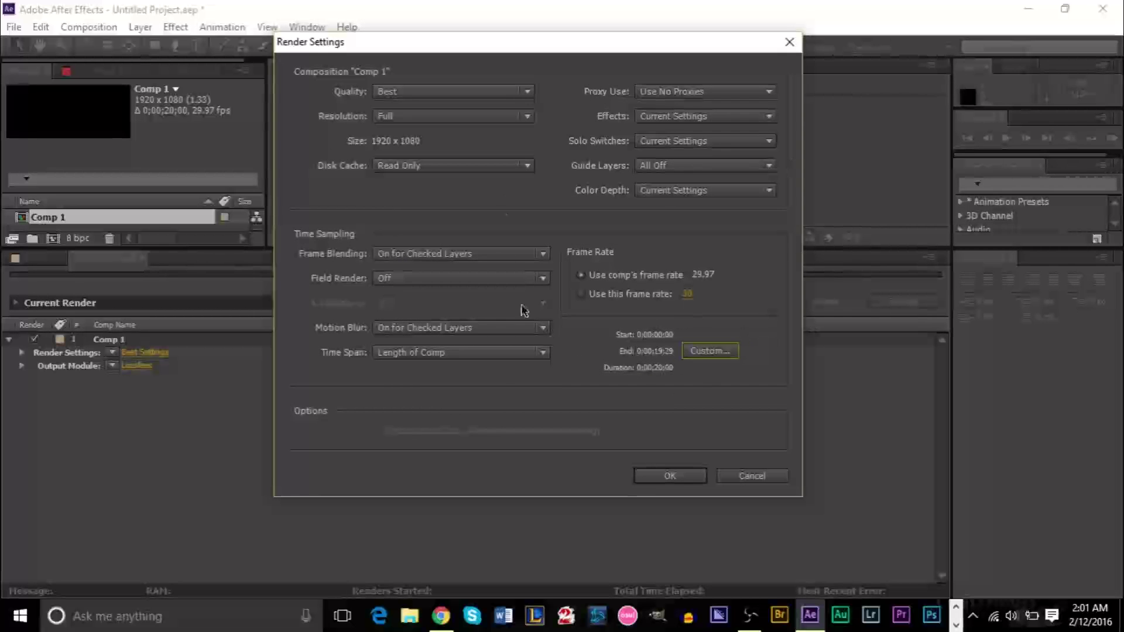
pyautogui.click(682, 479)
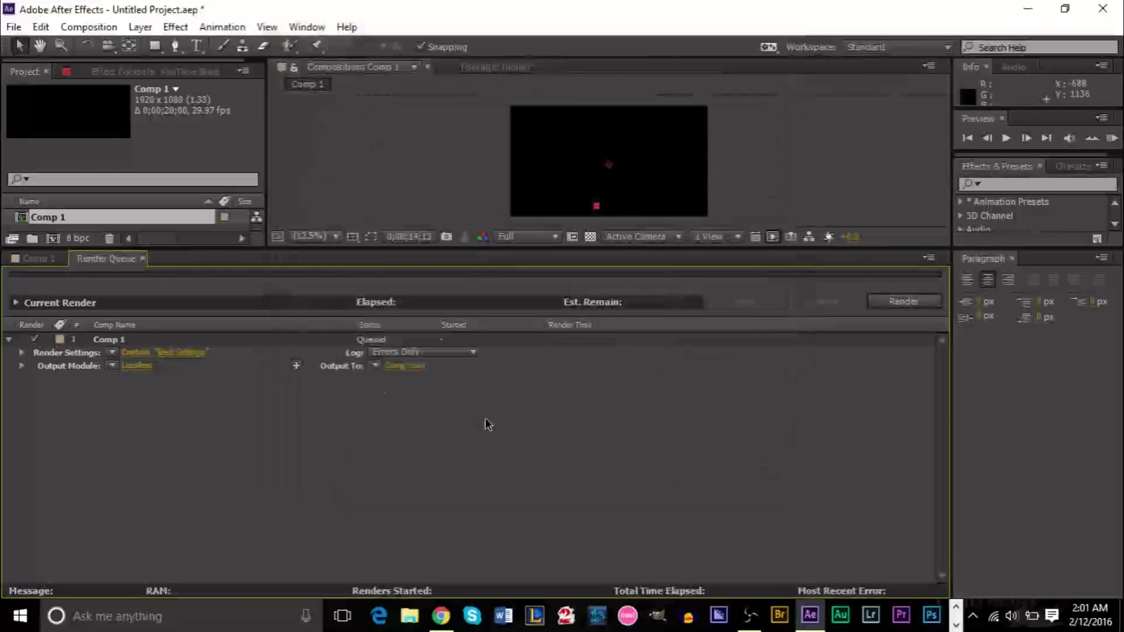
# Return Comp 1's render settings to the Best Settings preset
pyautogui.click(113, 352)
pyautogui.click(132, 367)
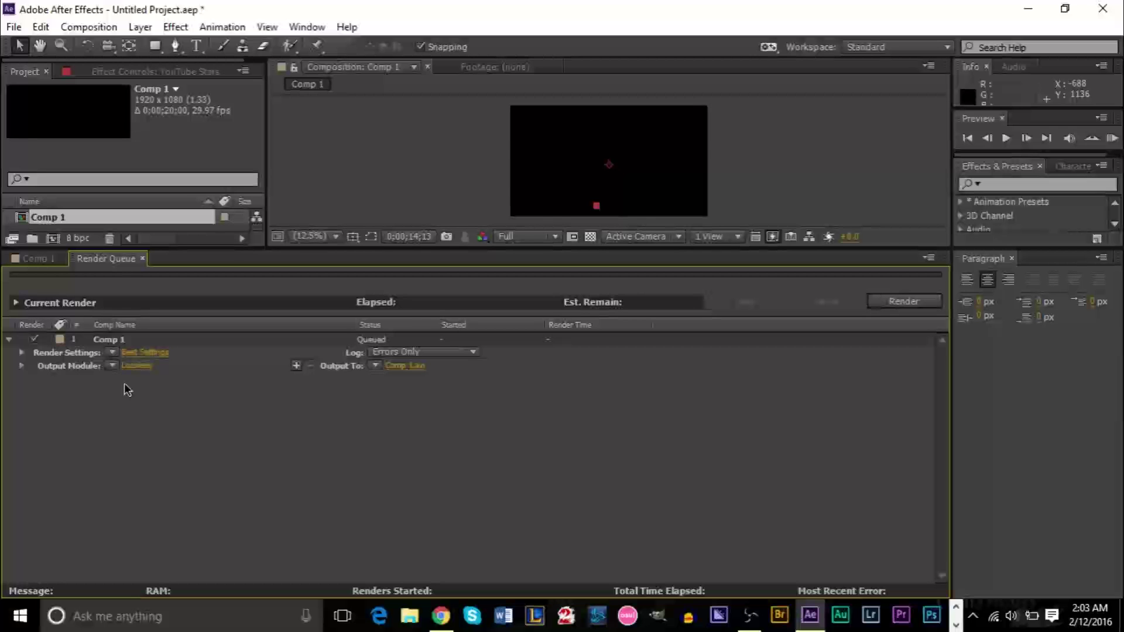
# Examine the output module presets and the available format and channel options for Comp 1, keeping AVI and RGB
pyautogui.click(110, 366)
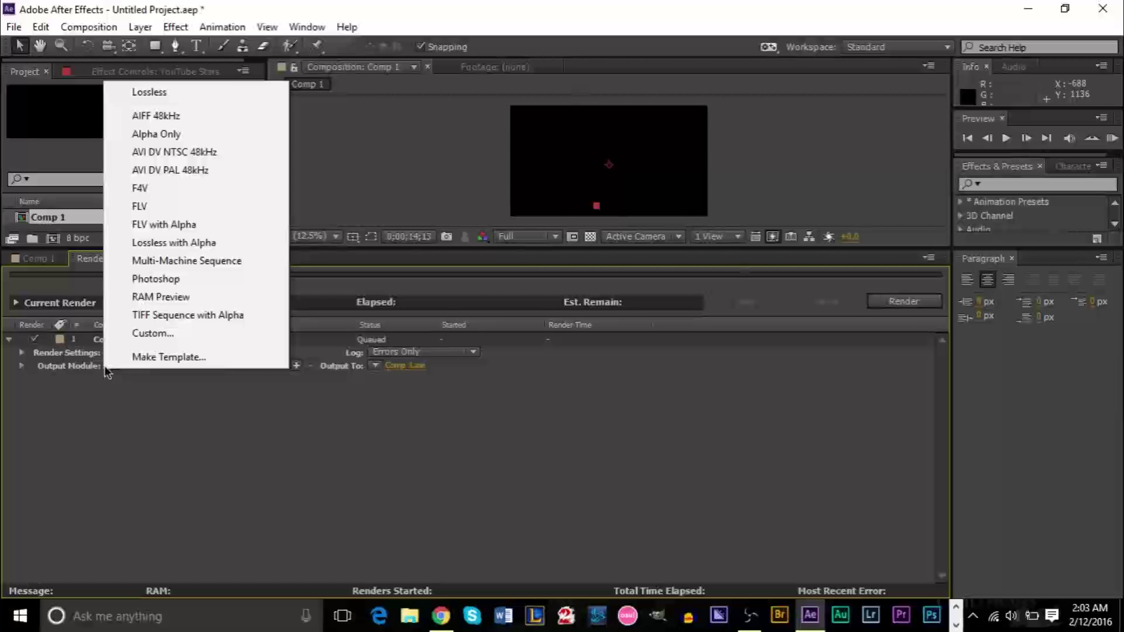
pyautogui.click(158, 422)
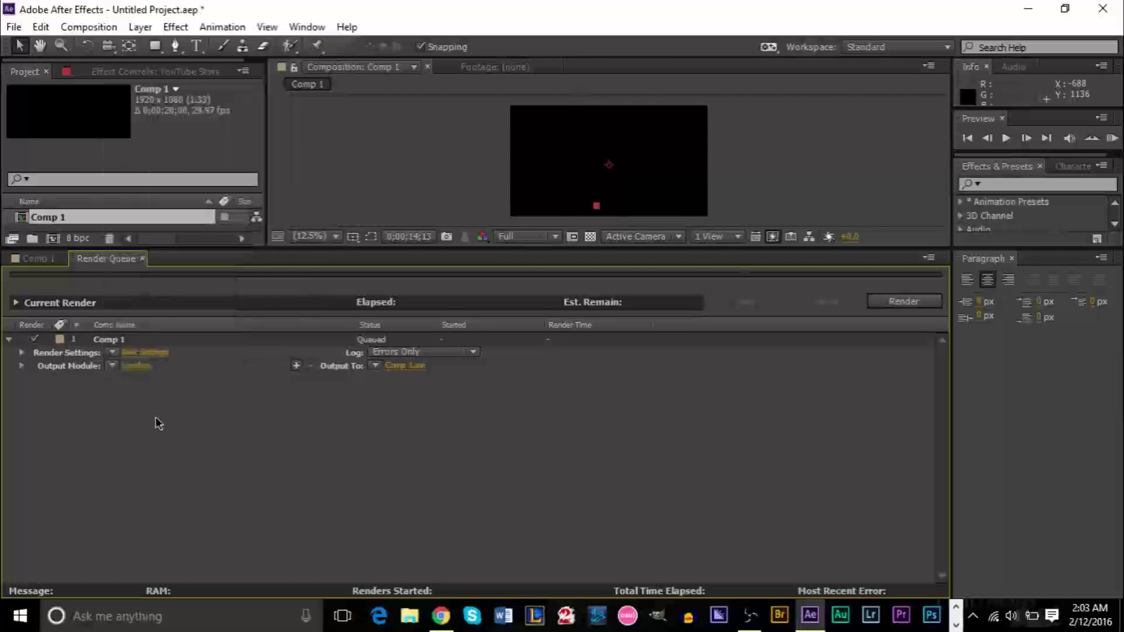
pyautogui.click(135, 366)
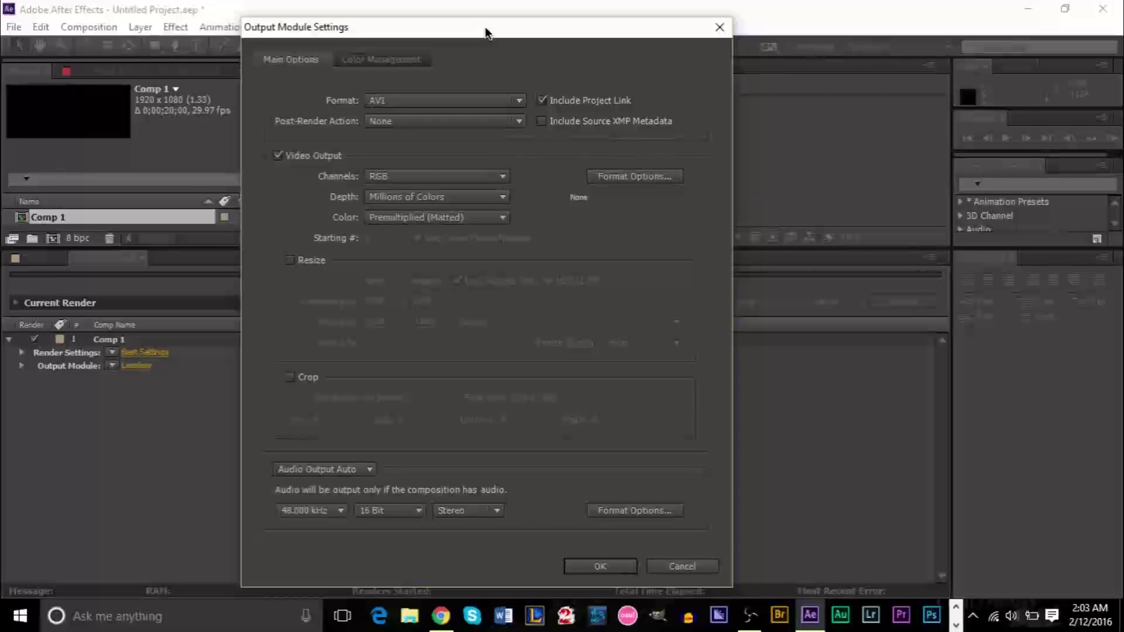
pyautogui.click(419, 104)
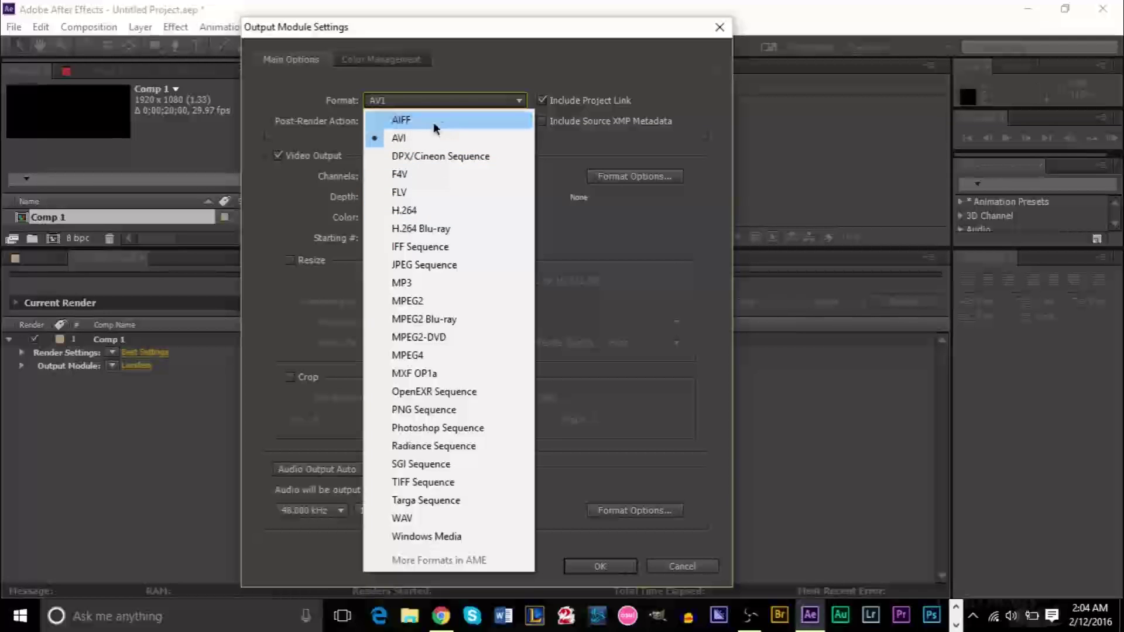
pyautogui.click(642, 240)
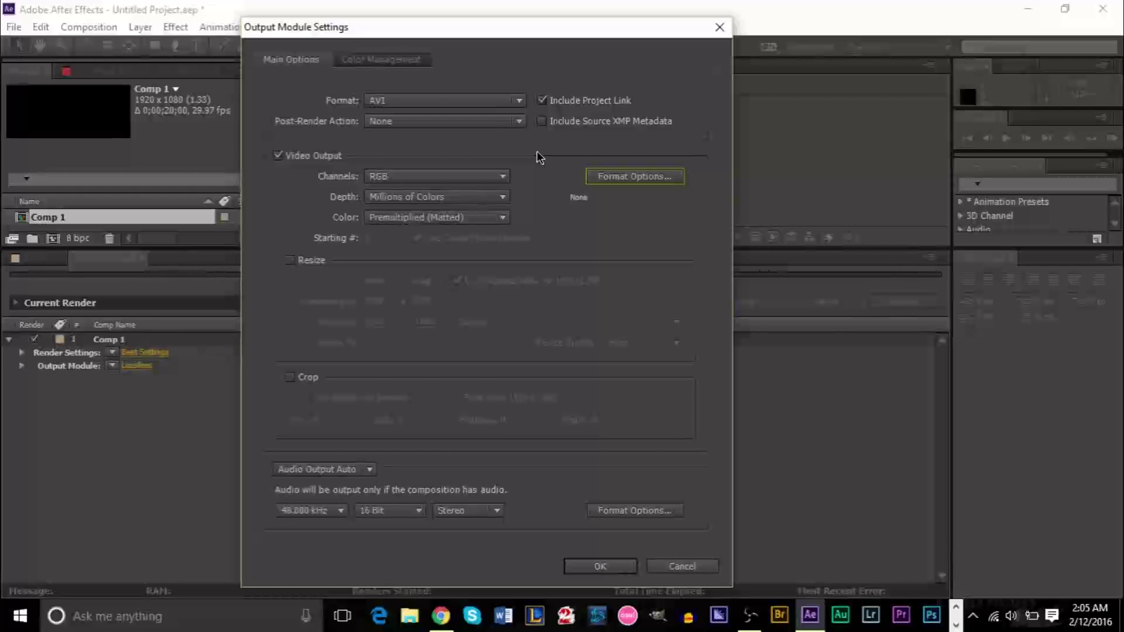
pyautogui.click(456, 178)
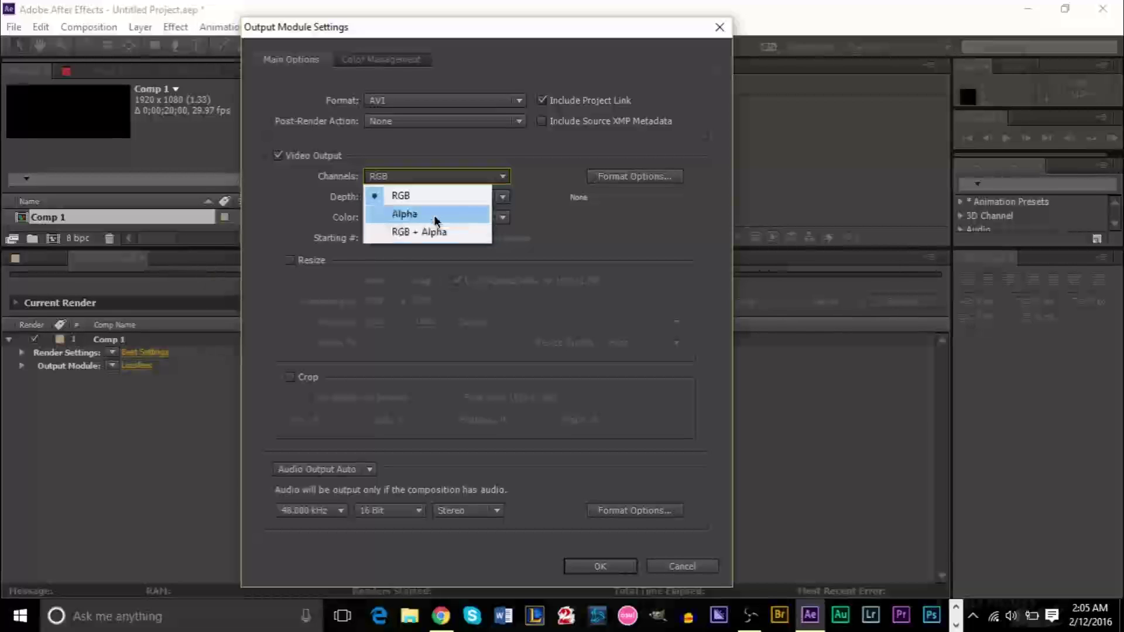
pyautogui.click(459, 153)
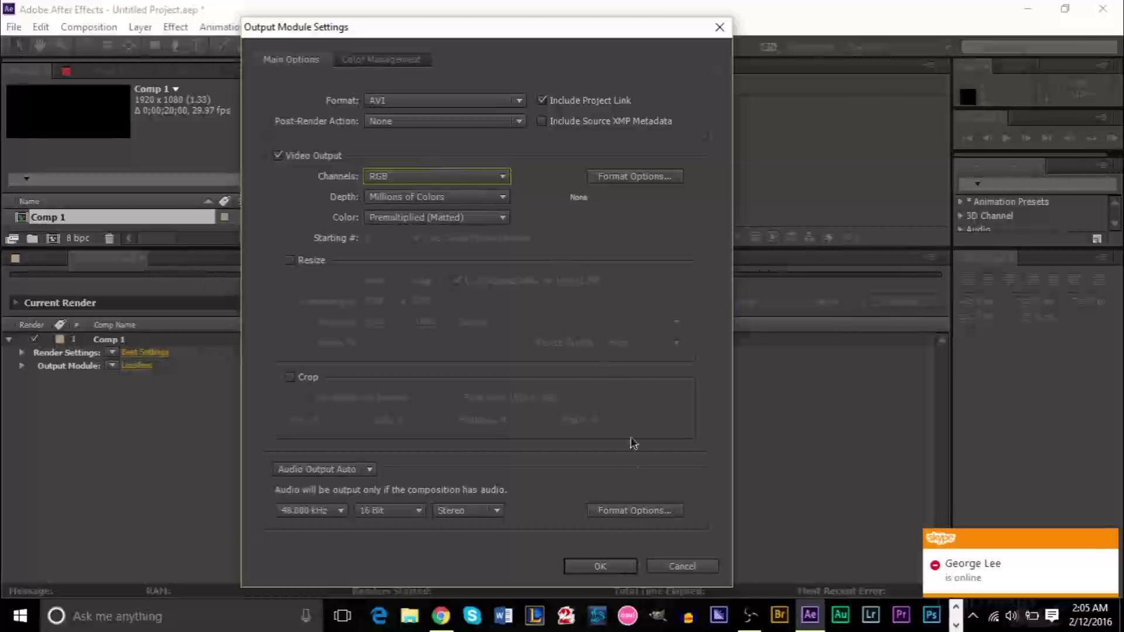
pyautogui.click(600, 567)
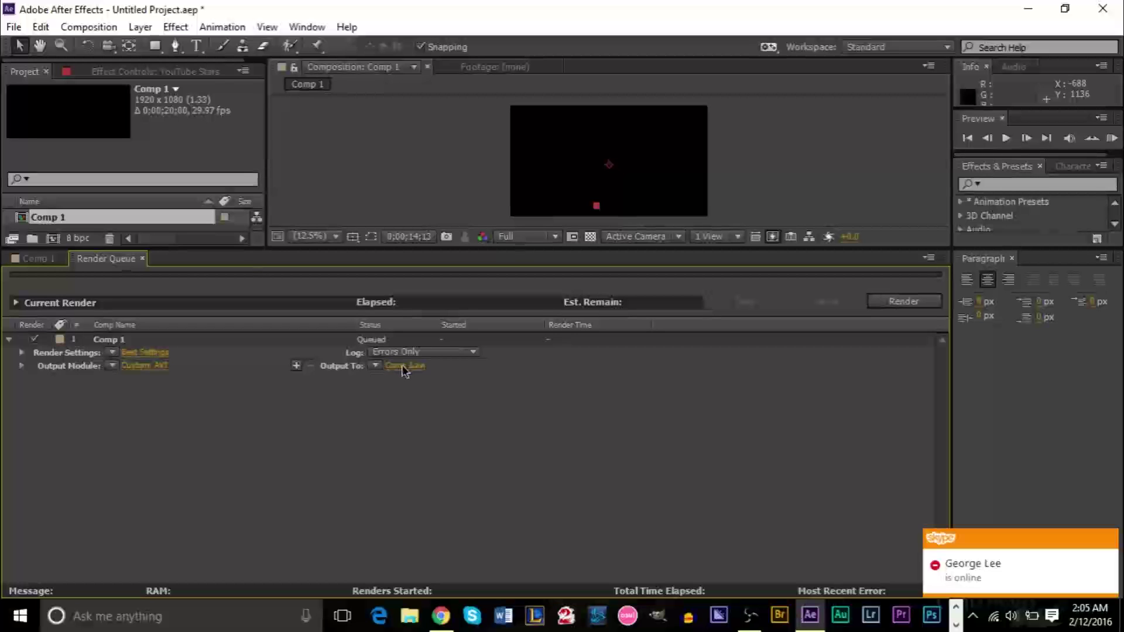
# Set Comp 1's output module format to H.264 and start the render
pyautogui.click(144, 366)
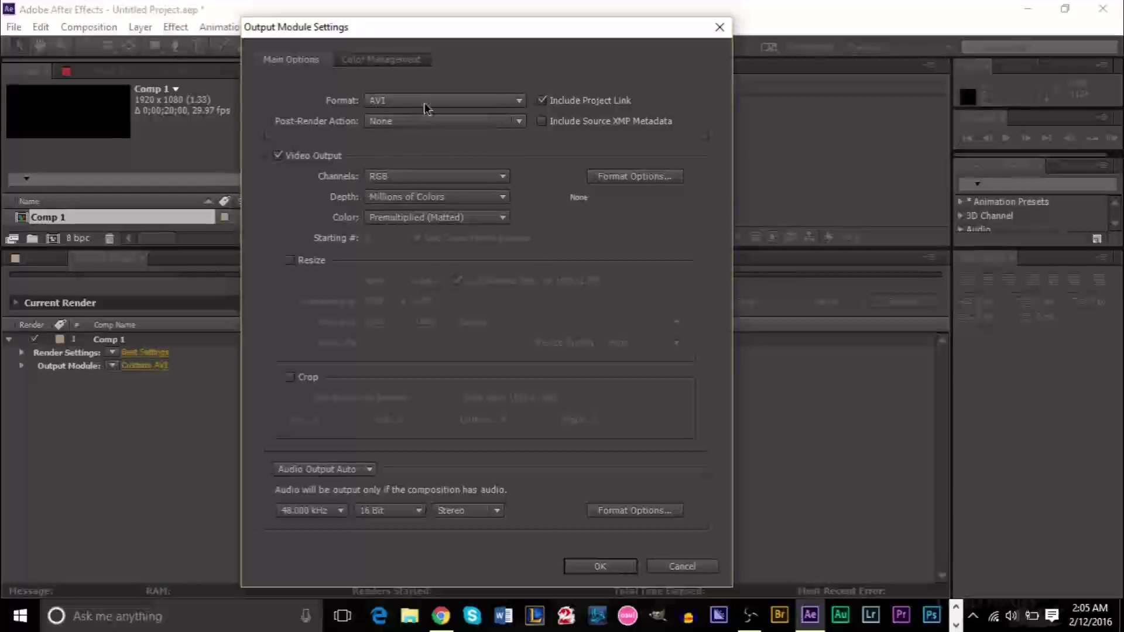
pyautogui.click(426, 102)
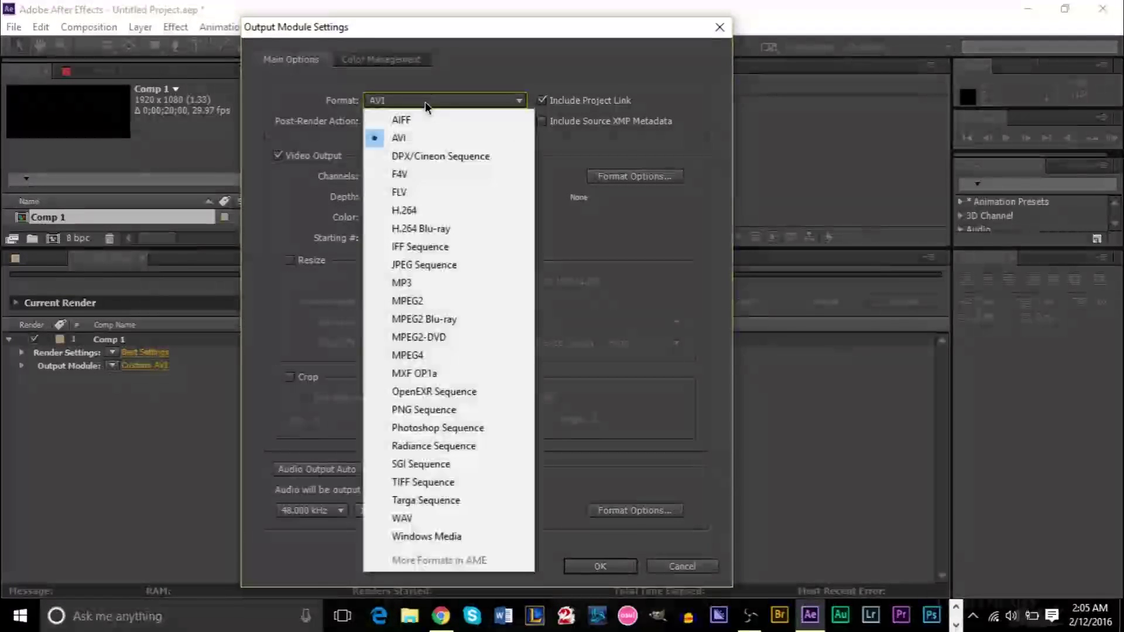
pyautogui.click(422, 210)
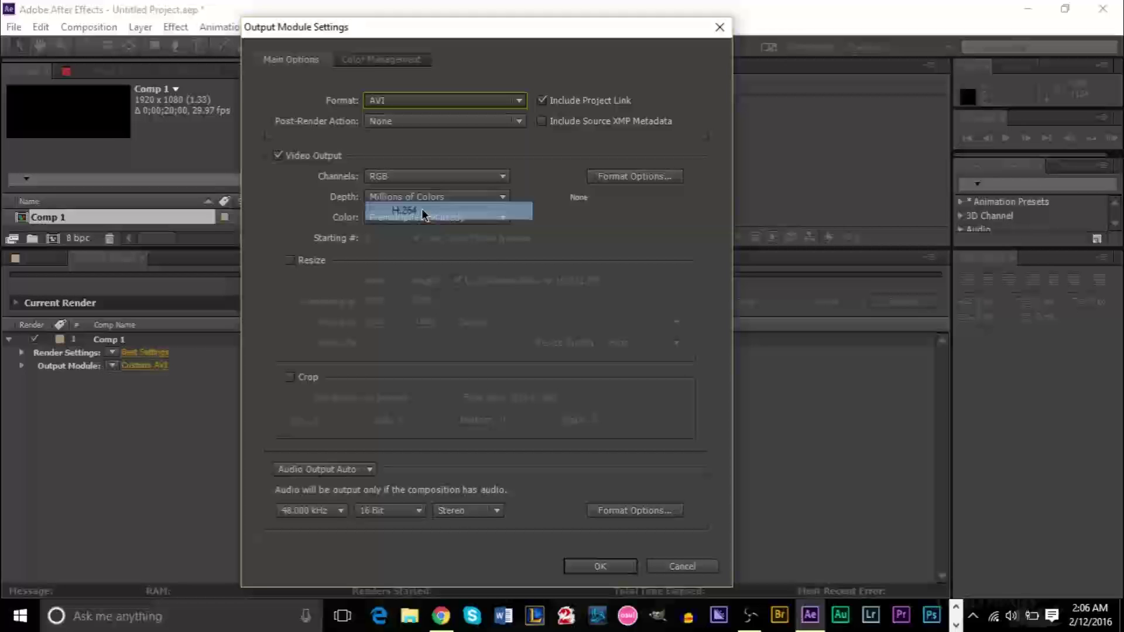
pyautogui.click(599, 567)
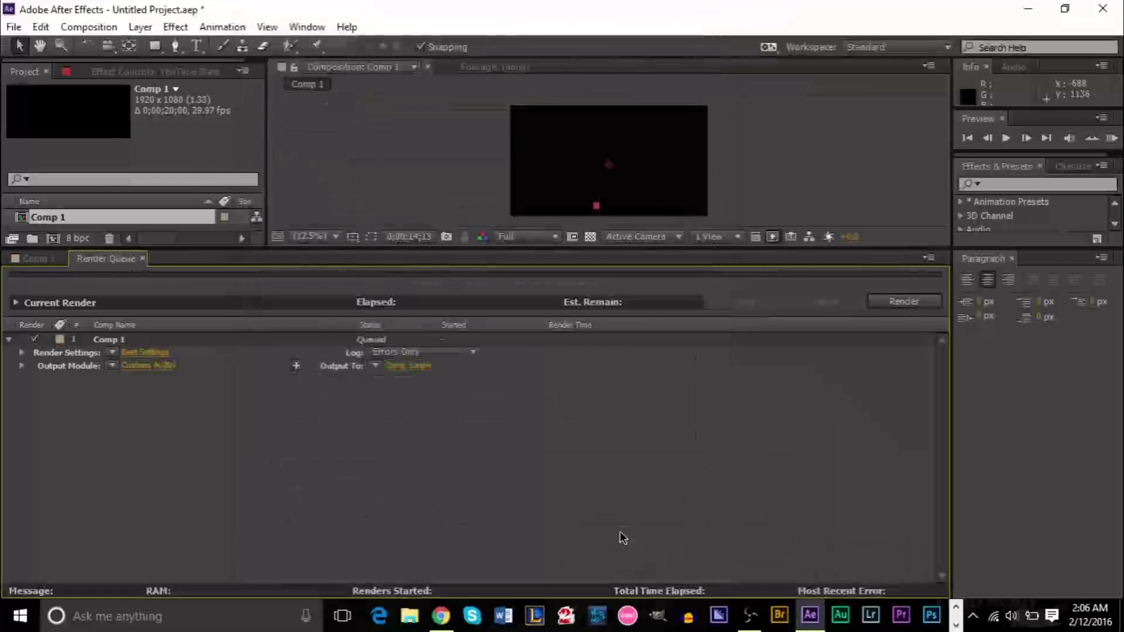
pyautogui.click(891, 308)
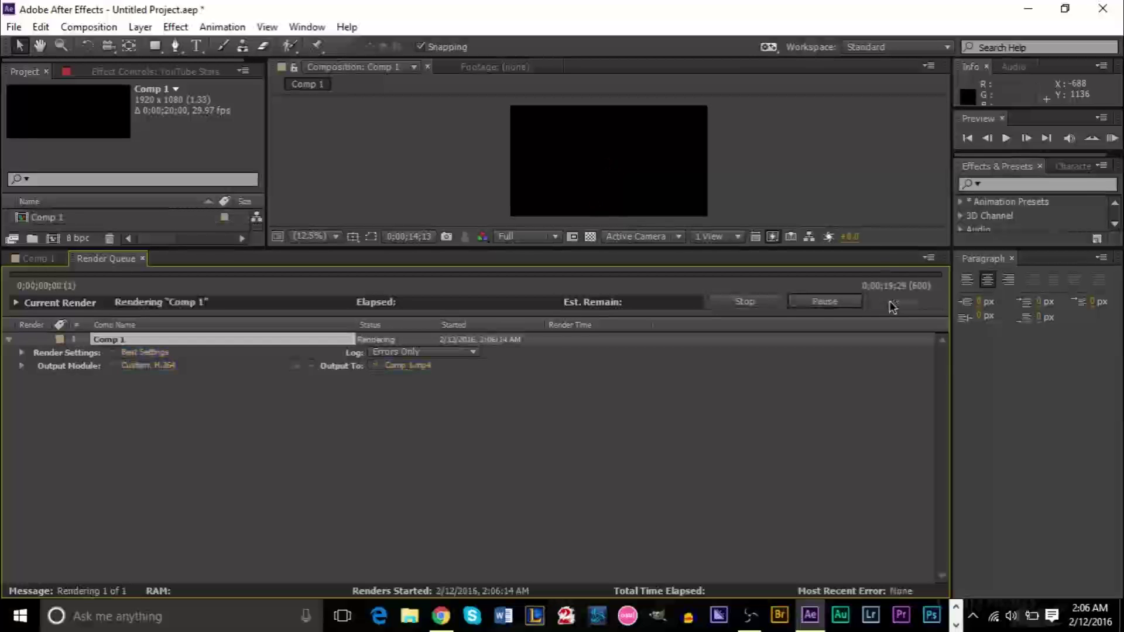